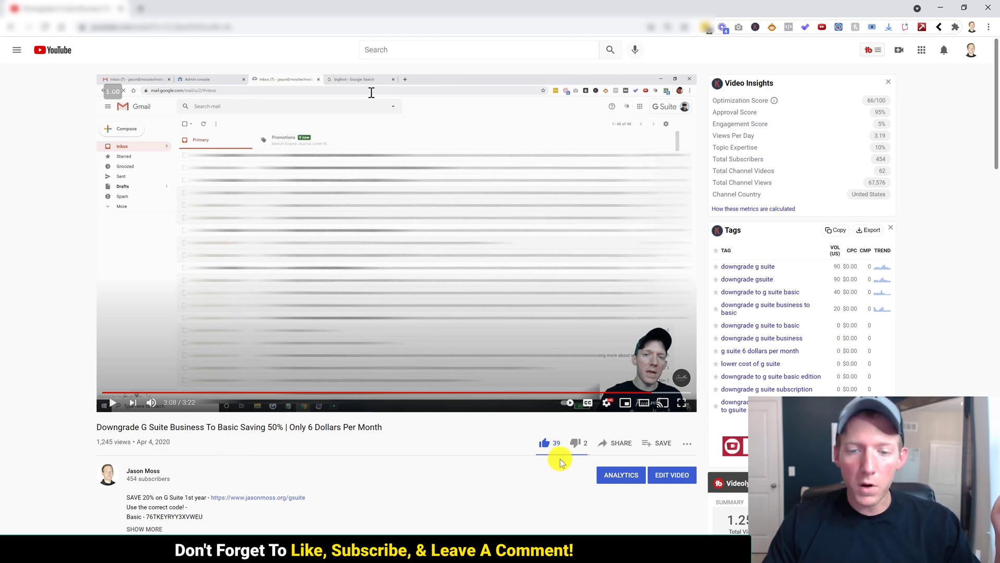
Step: Scroll through the YouTube downgrade tutorial page and its comments
scroll(475, 451, "down", 12)
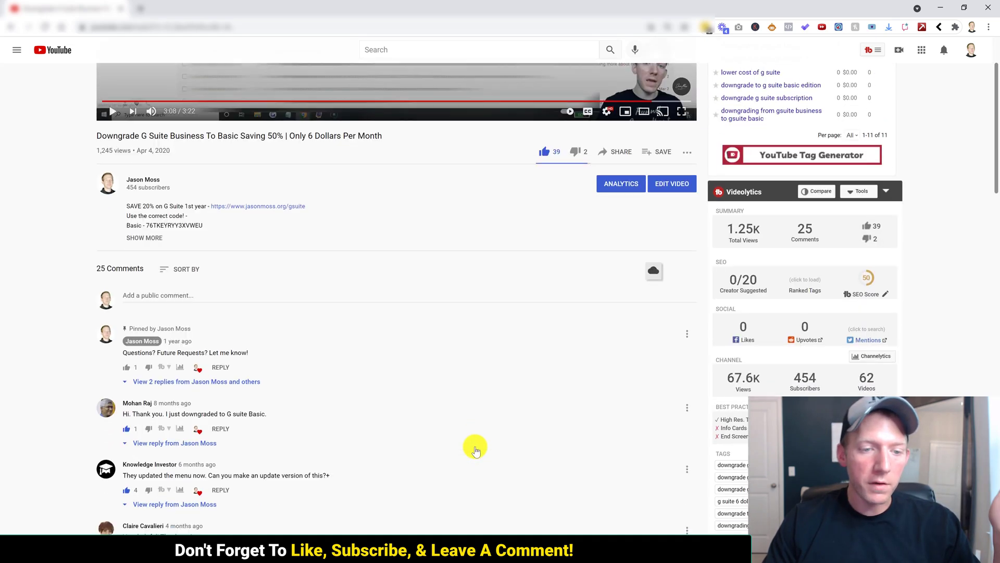
scroll(475, 450, "up", 12)
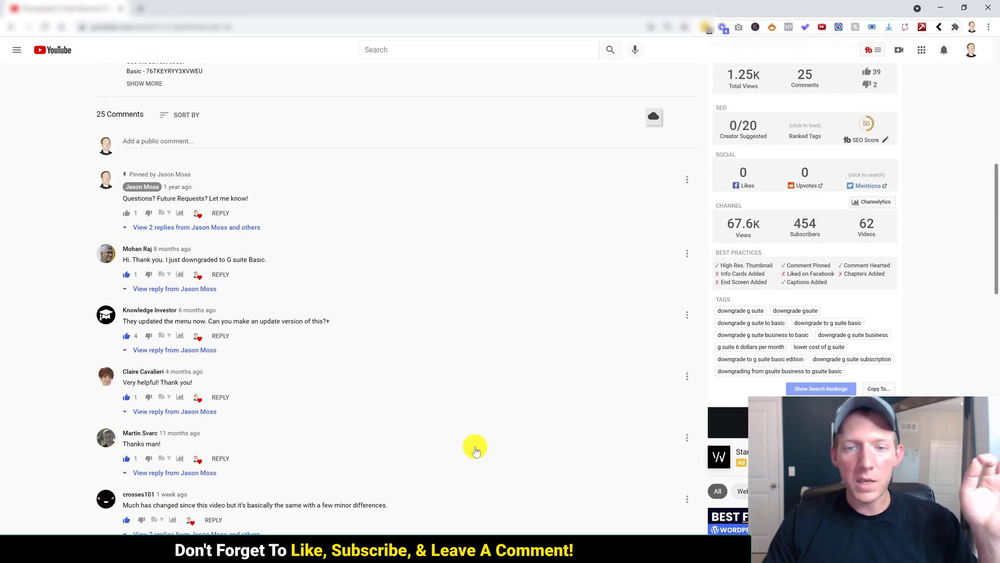
scroll(475, 450, "up", 2)
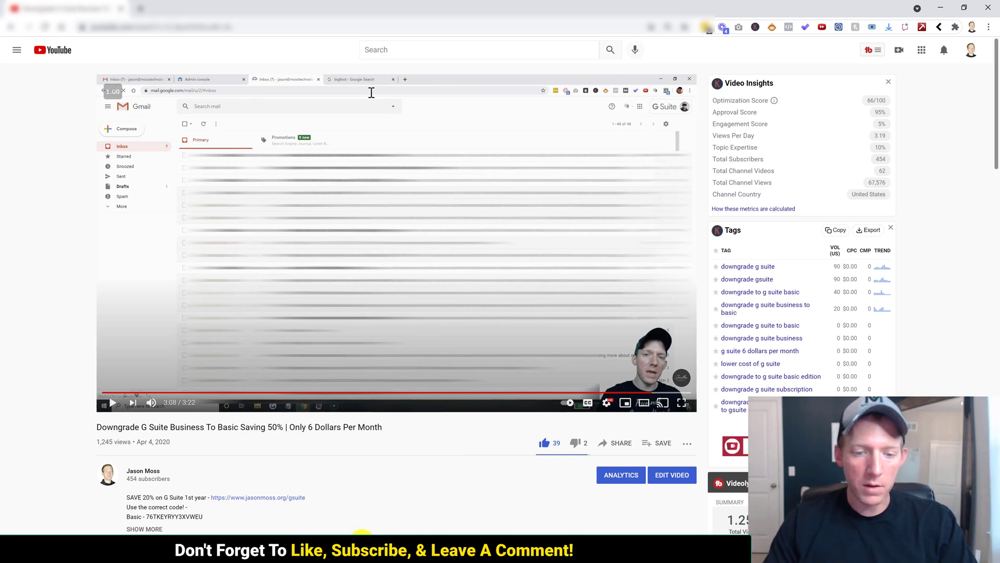
Step: Bring the Google Admin console window to the front from the Chrome taskbar
mouse_move(354, 553)
left_click(358, 519)
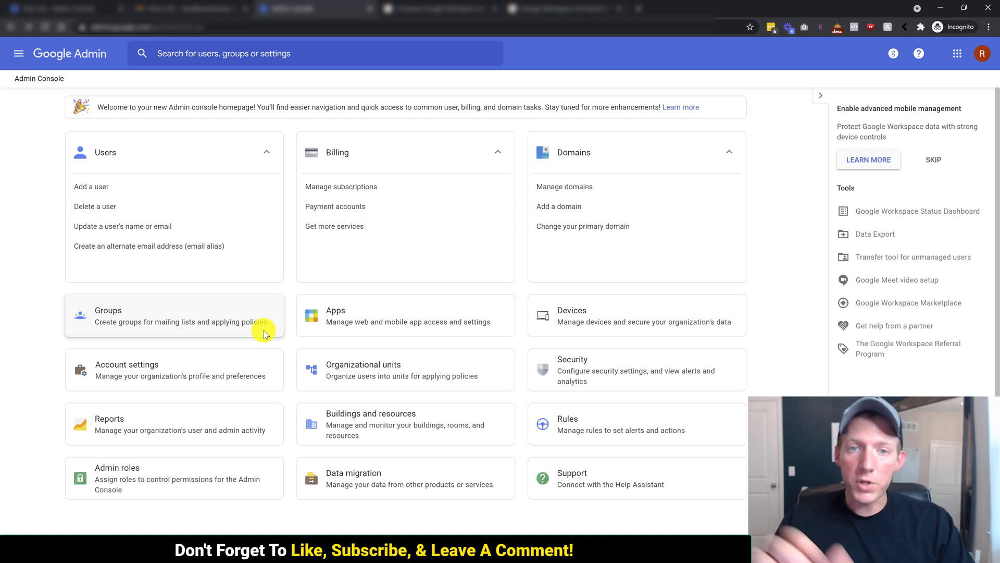
Step: Compare Business Starter, Standard and Plus features and pricing, then return to the Admin console
left_click(436, 11)
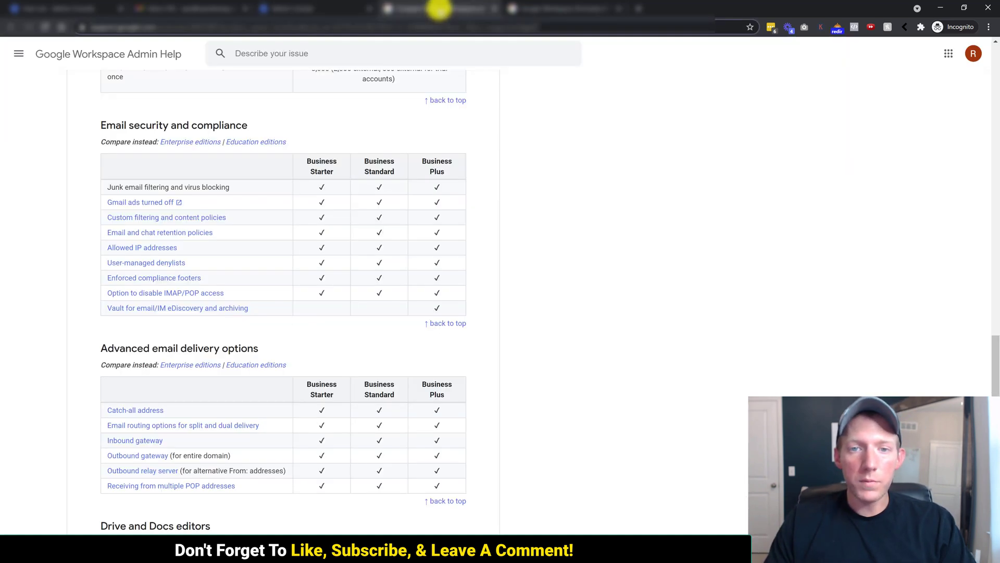
scroll(428, 160, "up", 1)
scroll(428, 159, "up", 10)
scroll(510, 294, "up", 7)
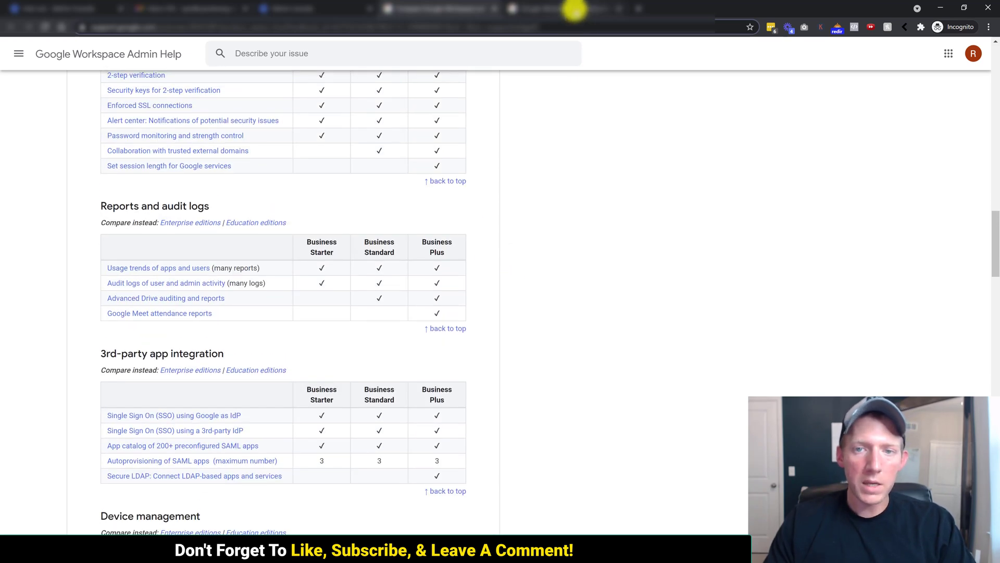
left_click(573, 10)
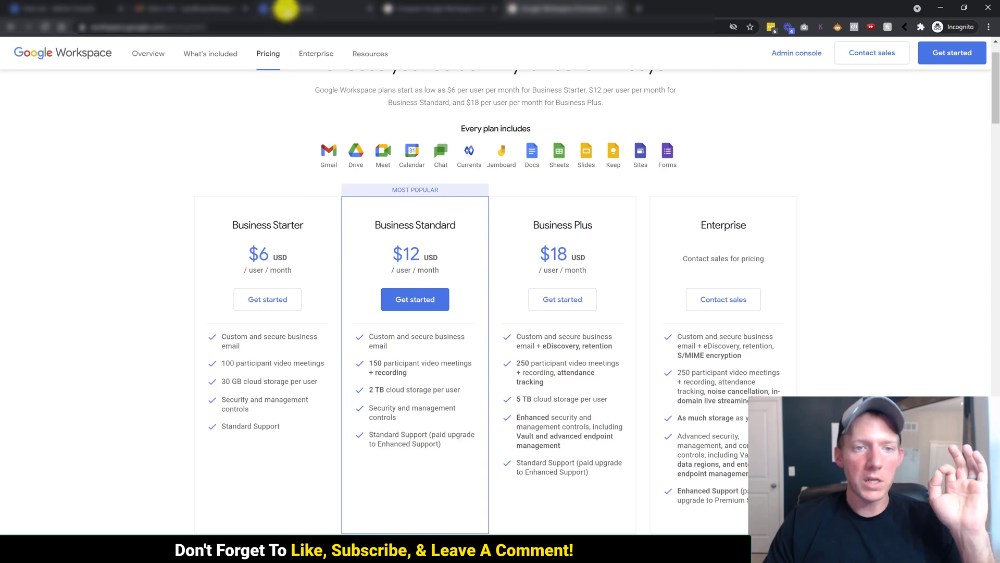
left_click(285, 10)
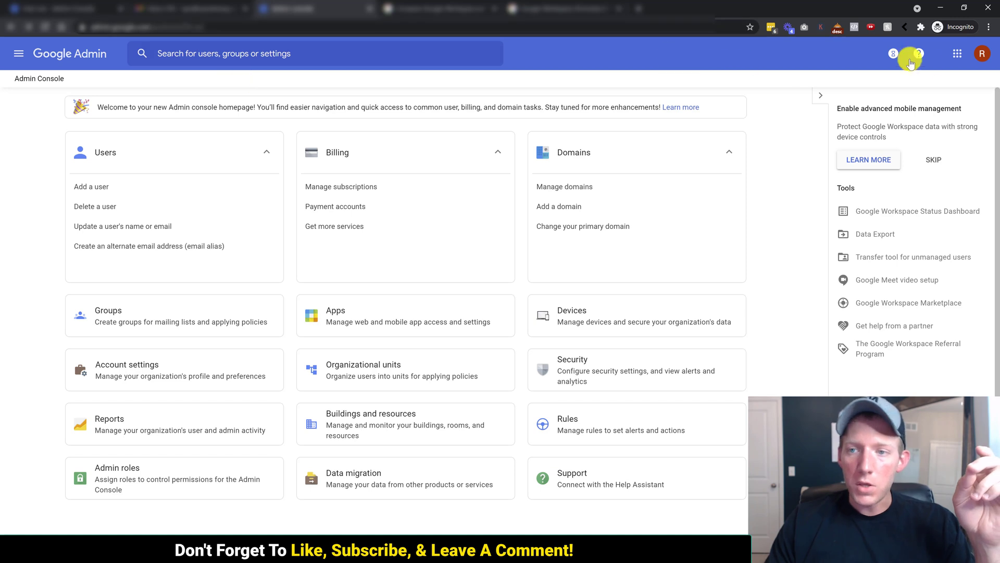
left_click(957, 57)
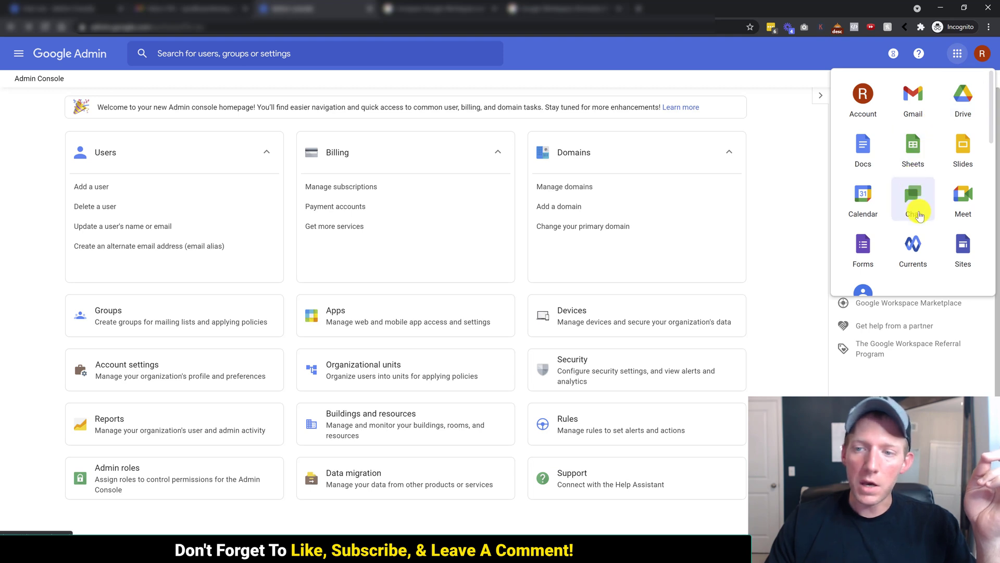
scroll(920, 216, "down", 5)
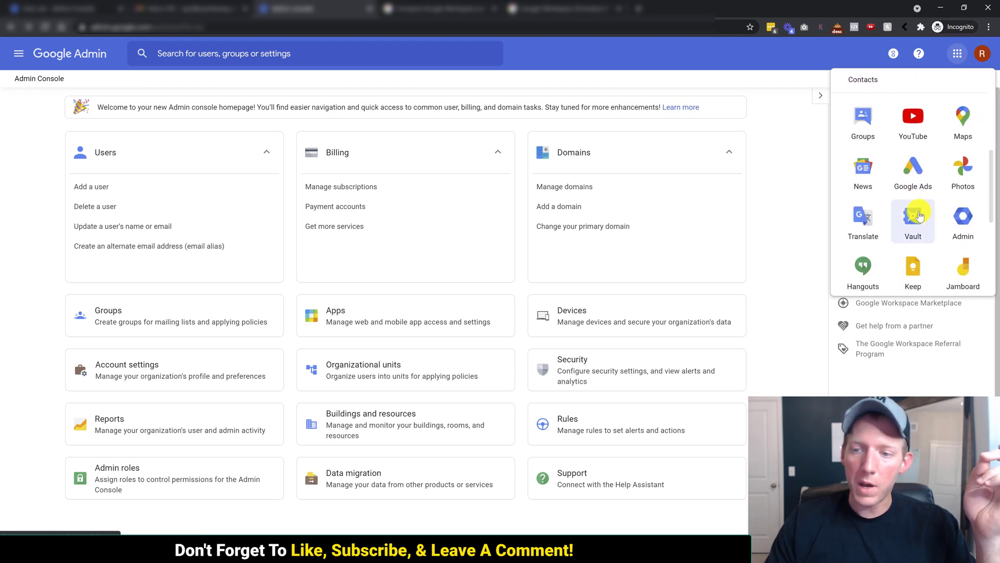
scroll(919, 216, "down", 4)
scroll(919, 217, "up", 1)
scroll(920, 217, "up", 1)
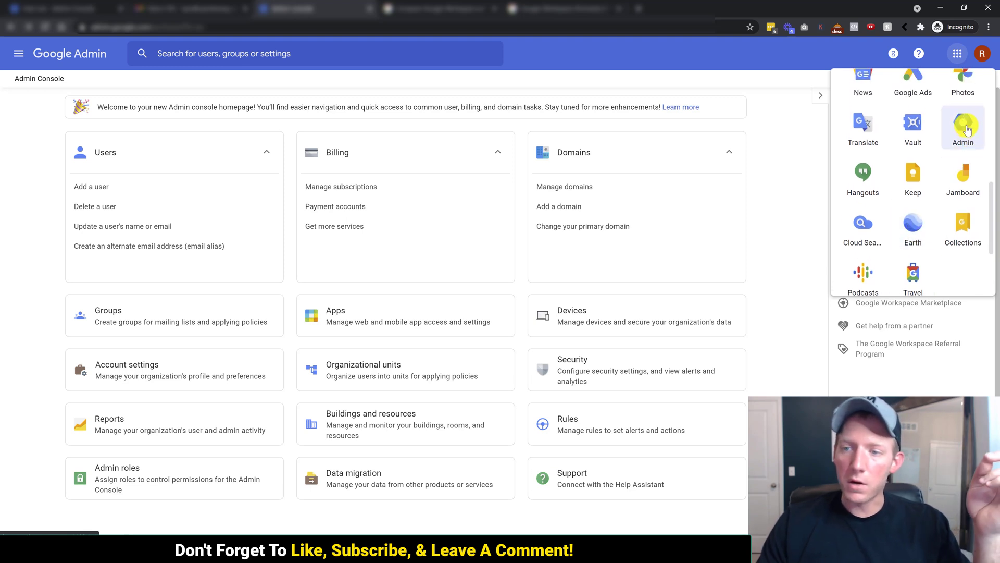
left_click(766, 101)
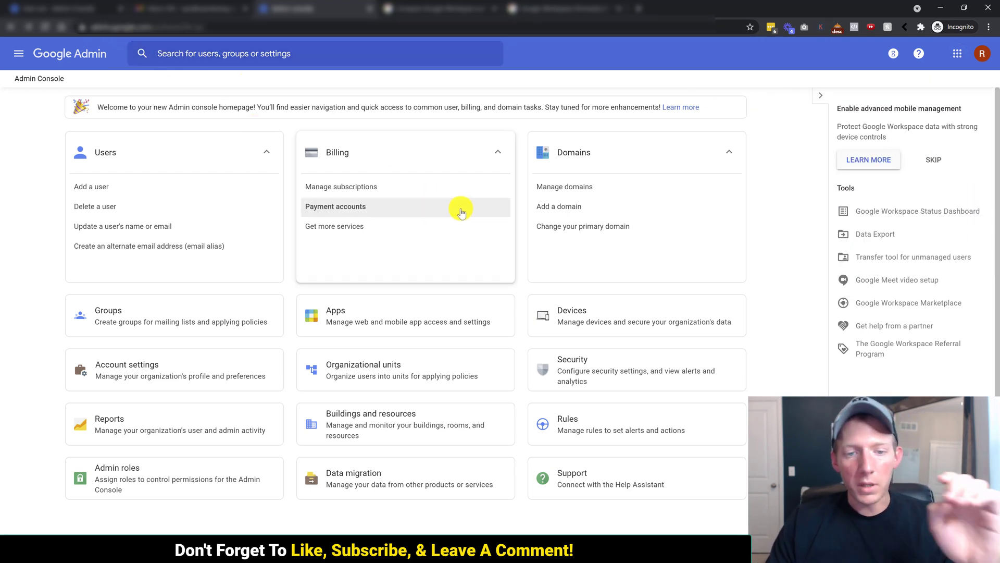
Step: Open Business Plus from Billing and highlight its $18.00 per user/month Flexible plan price
left_click(287, 54)
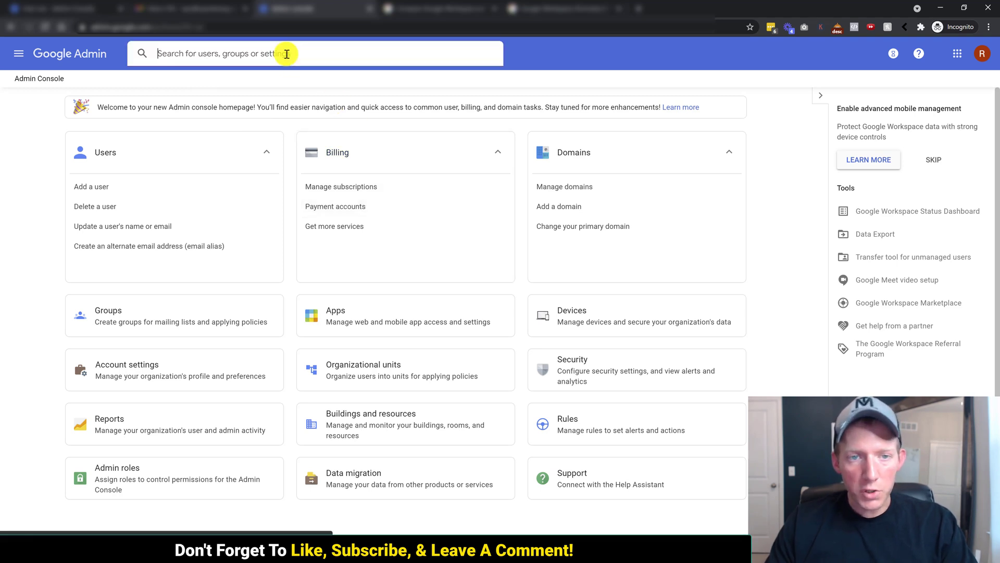
left_click(339, 154)
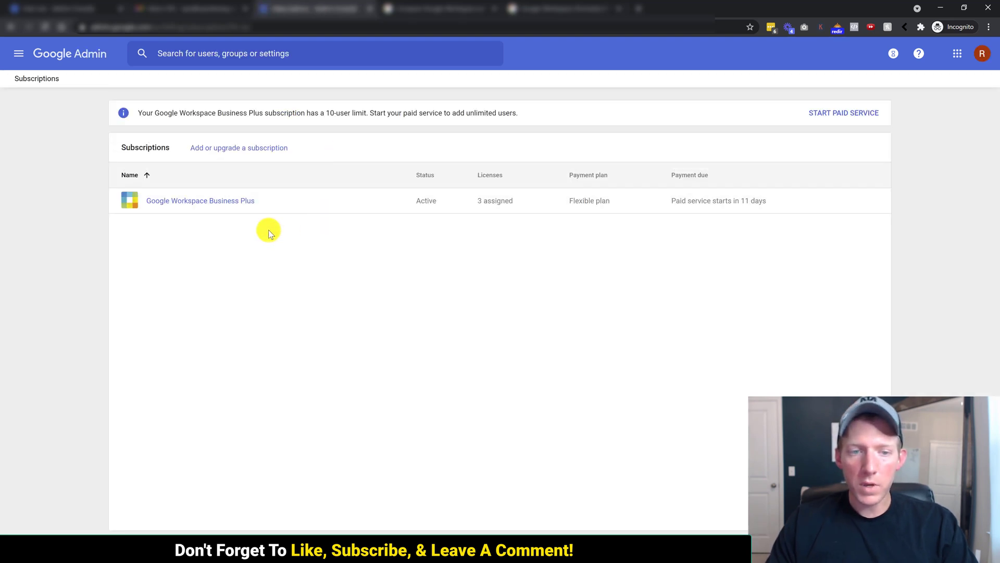
left_click(225, 206)
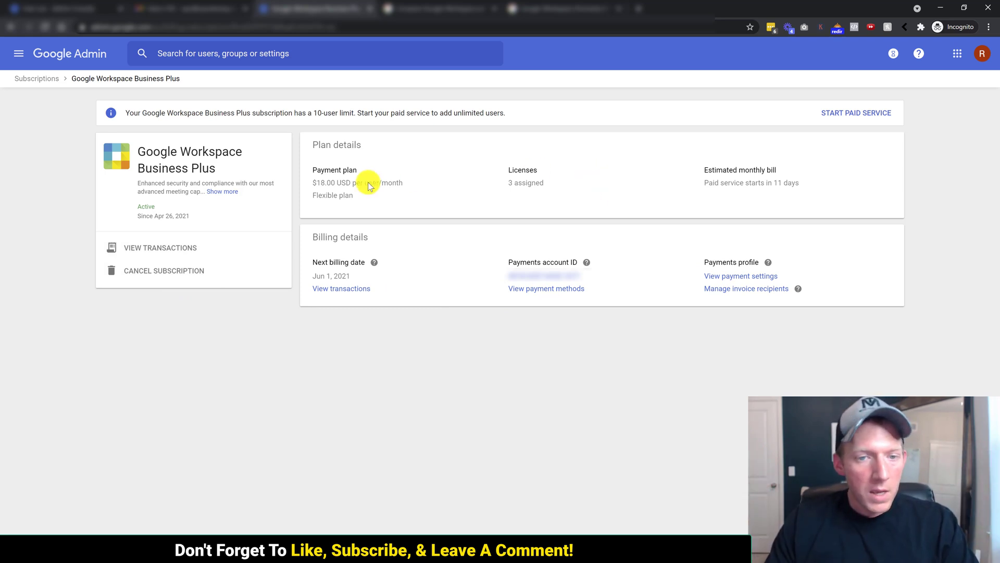
left_click_drag(311, 168, 452, 195)
left_click(459, 194)
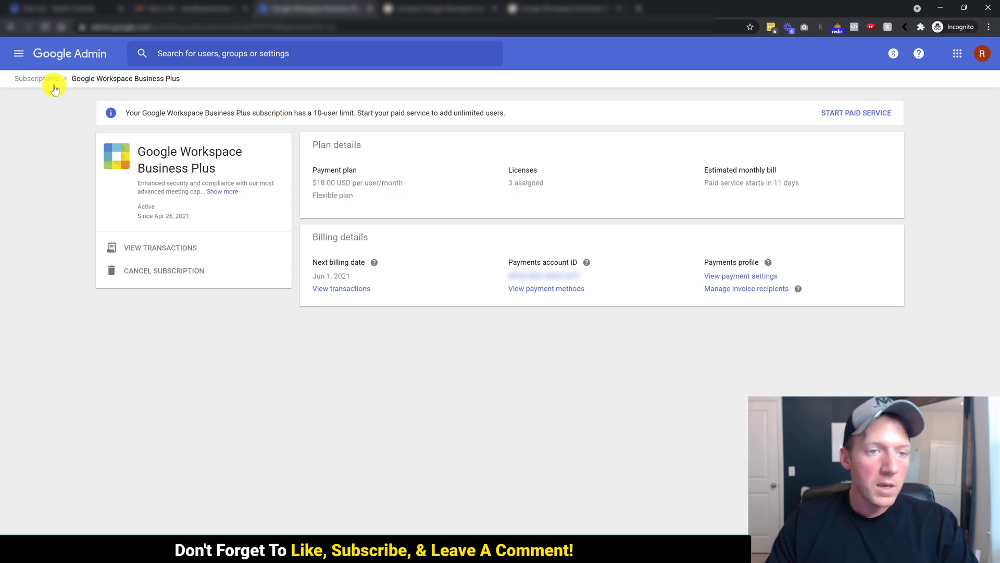
Step: Return to the Subscriptions list and choose 'Add or upgrade a subscription'
left_click(14, 28)
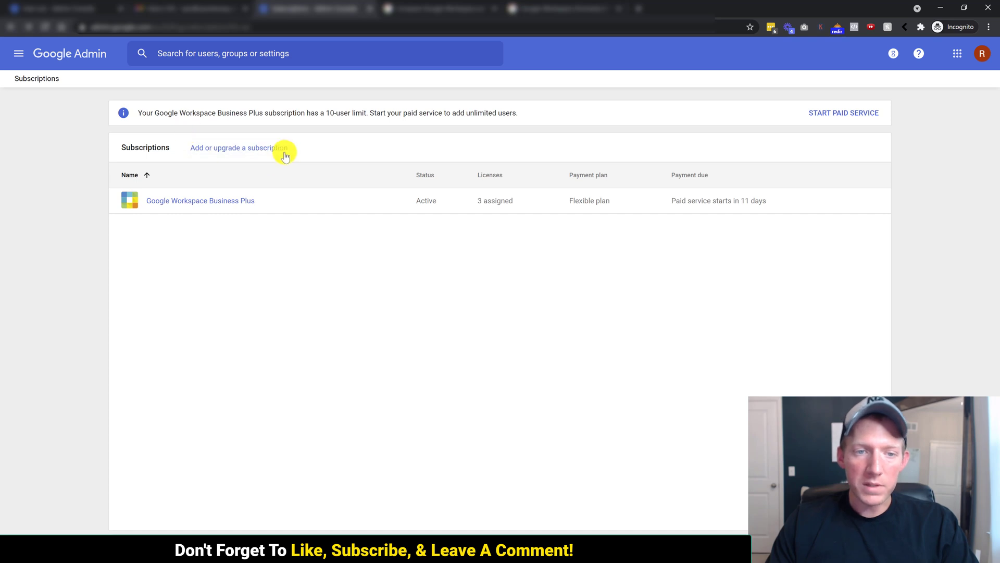
left_click(253, 156)
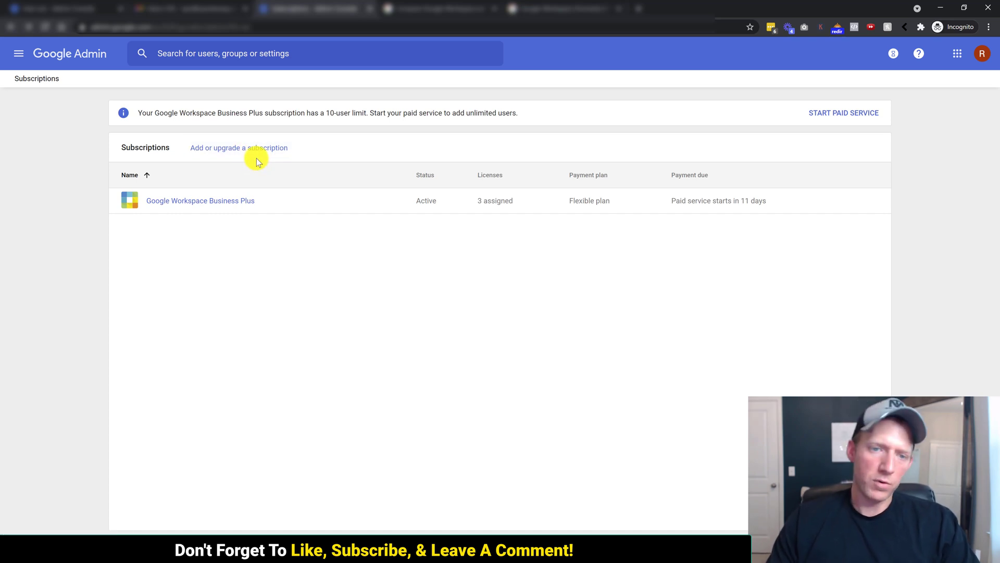
left_click(257, 156)
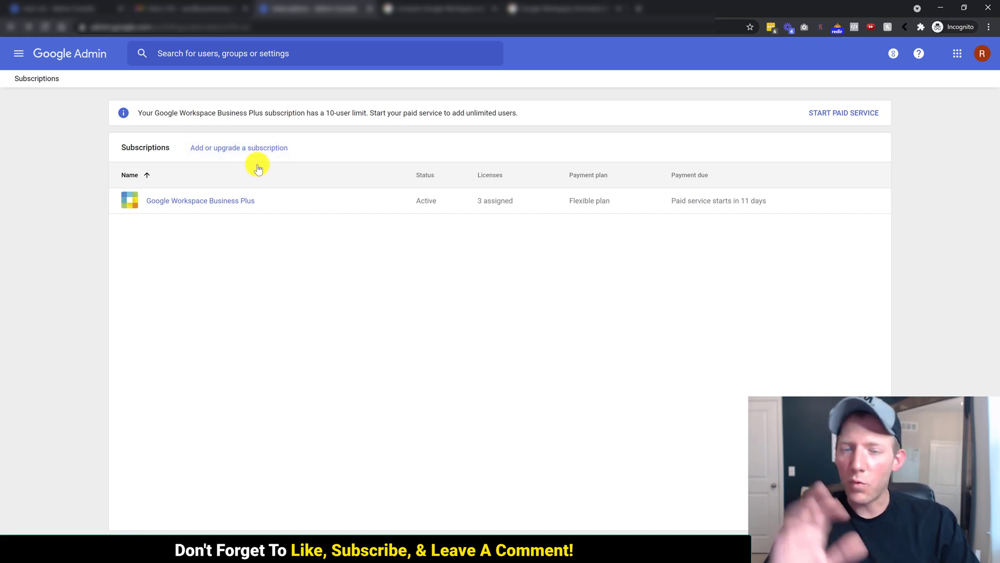
left_click(249, 156)
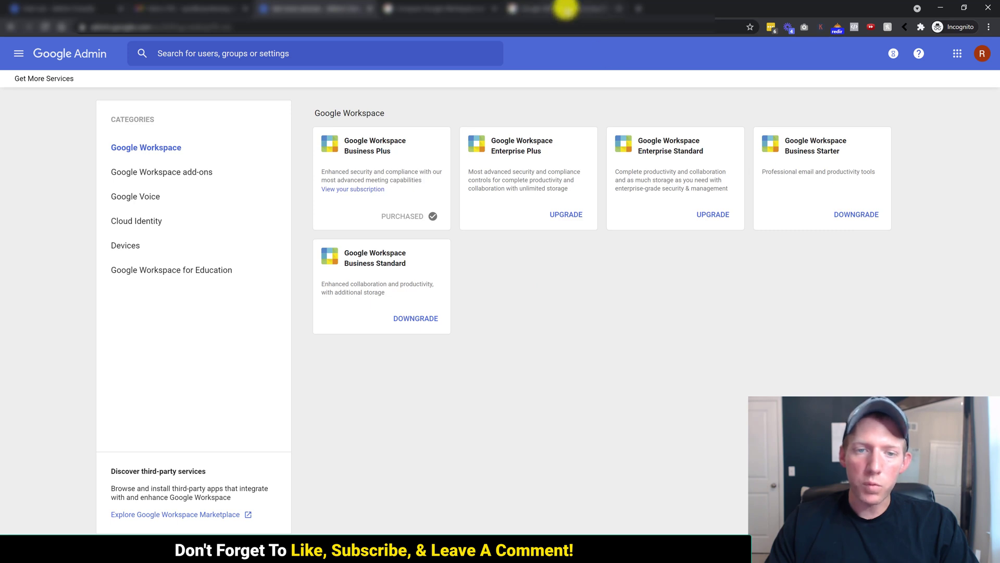
Step: Recheck the Workspace pricing page, then return to the editions offering Business Starter as a downgrade
left_click(566, 9)
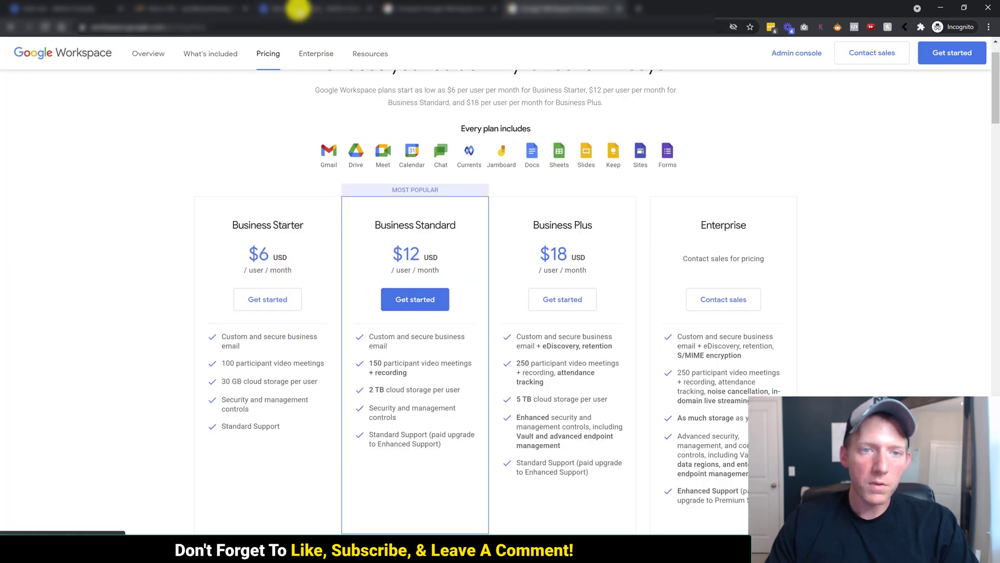
left_click(298, 8)
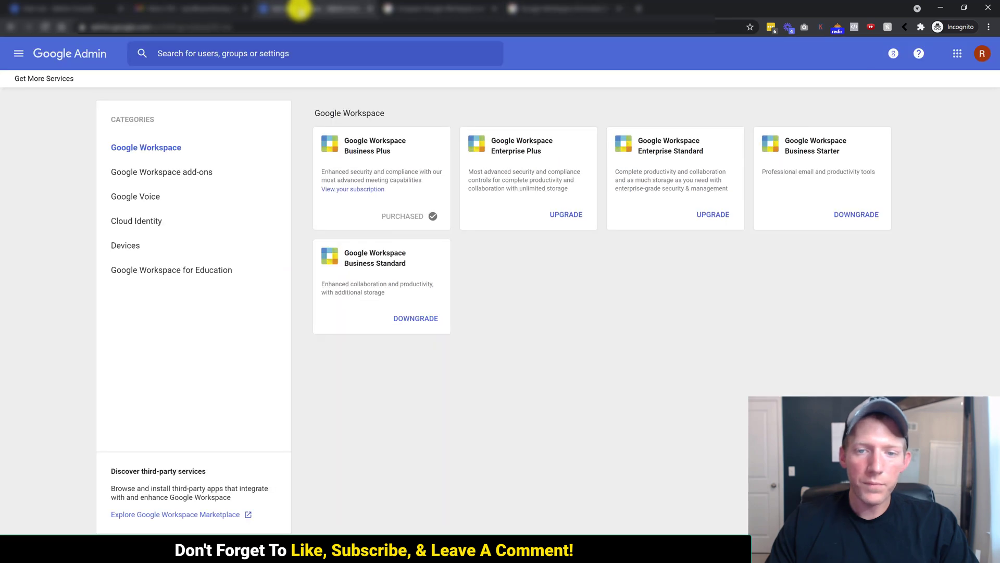
Step: Choose Downgrade on Business Starter, review the lost features, and continue to the $6.00 plan
left_click(857, 215)
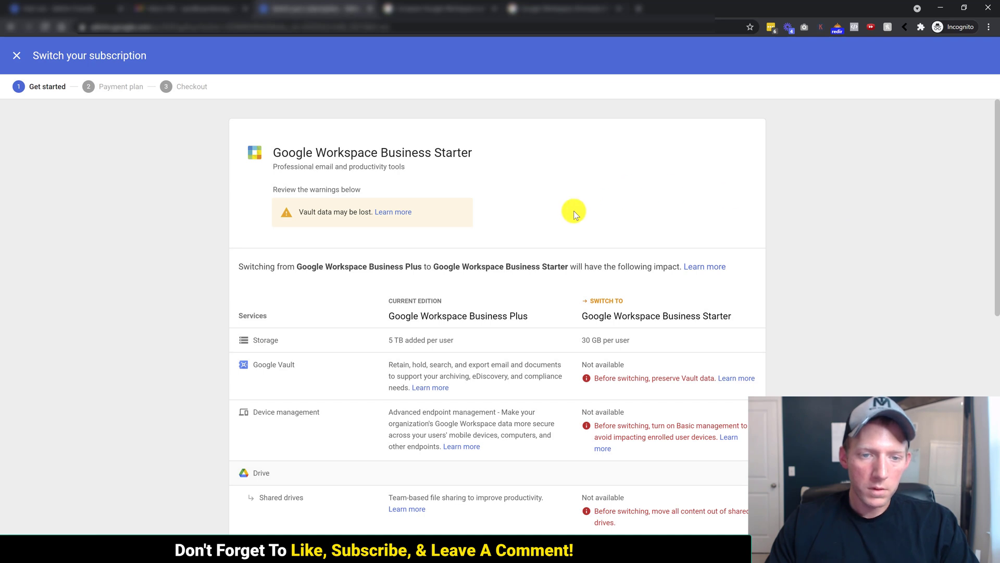
scroll(575, 214, "down", 1)
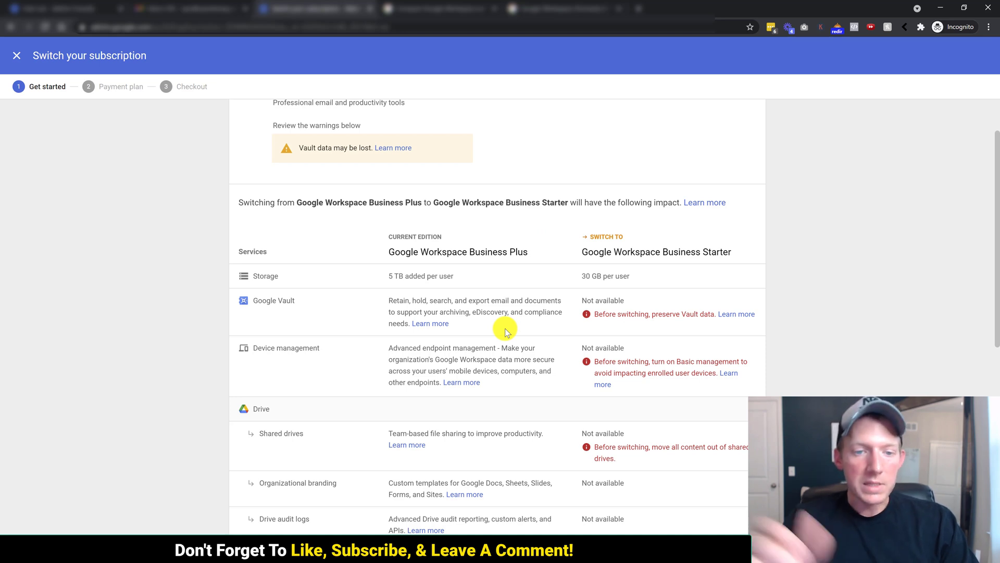
scroll(505, 332, "down", 2)
scroll(505, 332, "down", 5)
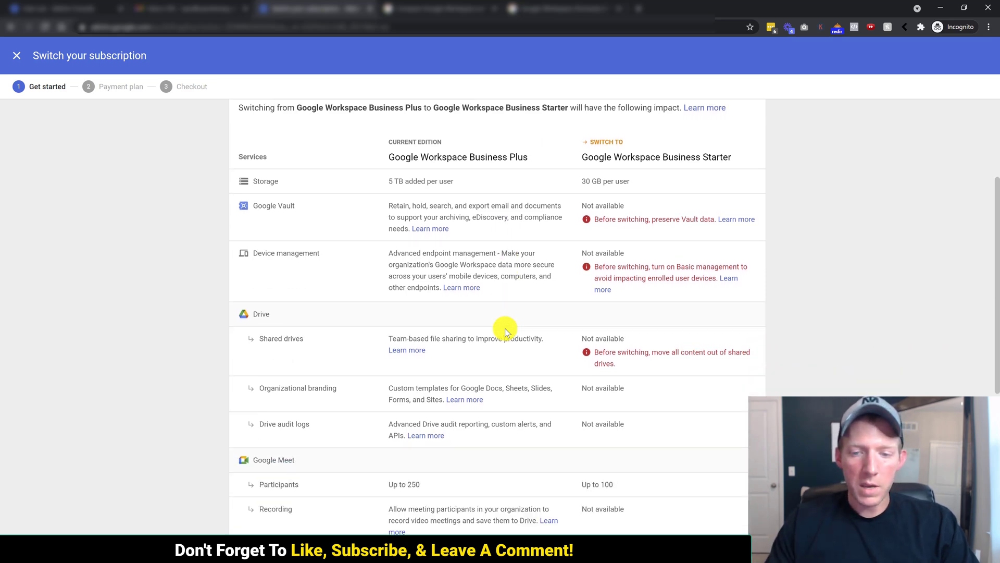
scroll(505, 332, "up", 5)
scroll(504, 332, "up", 2)
scroll(505, 332, "down", 9)
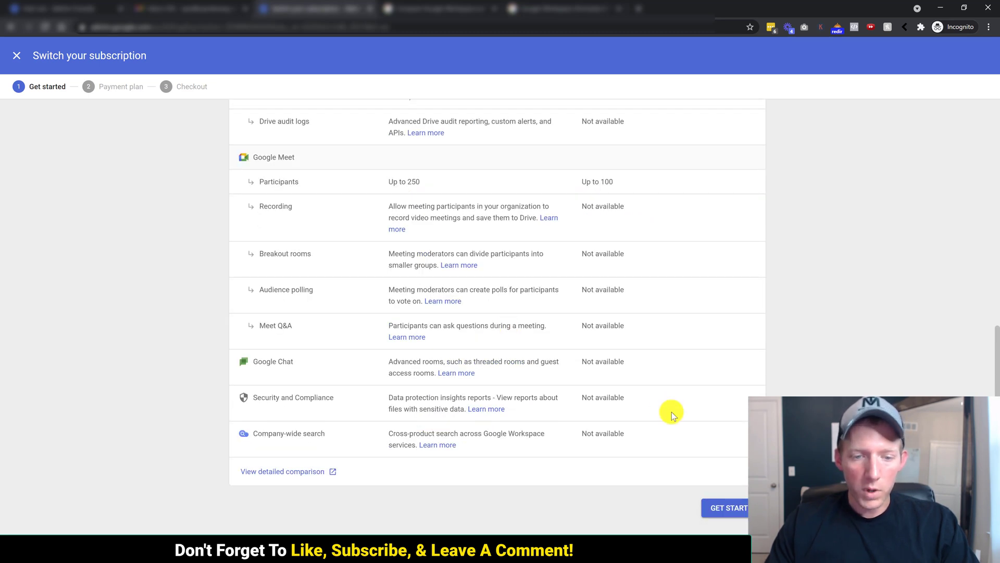
left_click(730, 508)
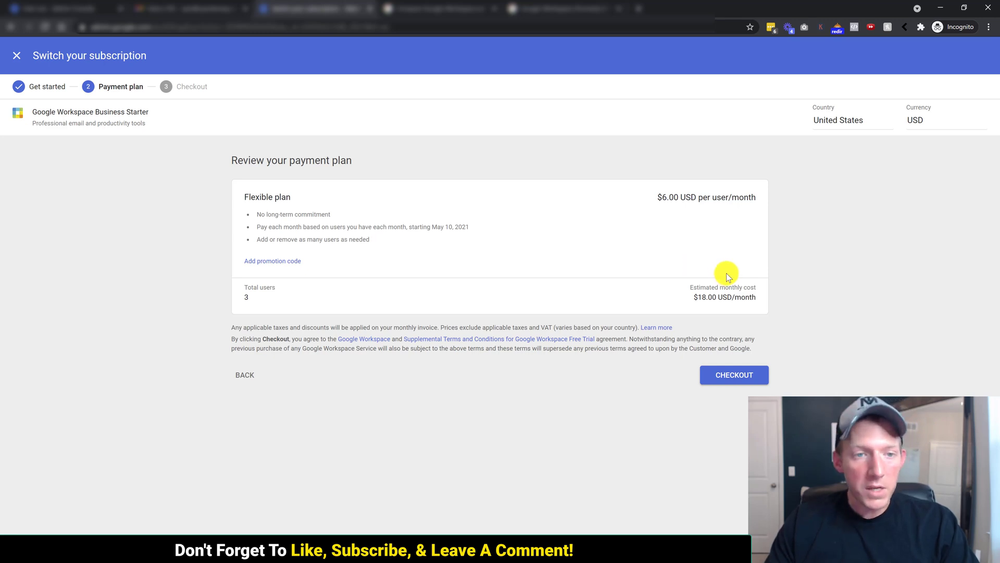
Step: Check out Business Starter at $6.00 per user/month for 3 users and place the order
left_click(742, 382)
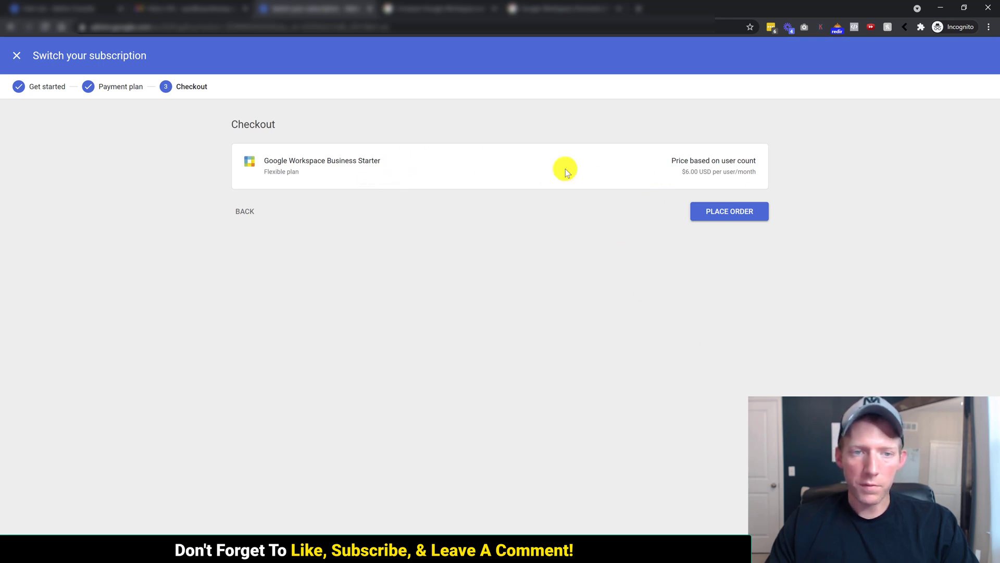
left_click(733, 217)
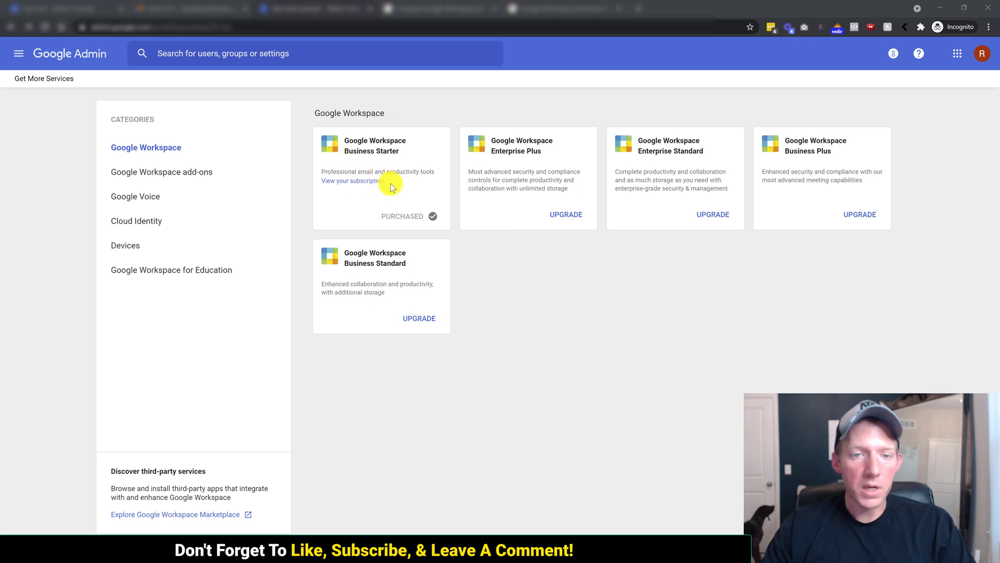
Step: Open 'View your subscription' for the new Google Workspace Business Starter edition
left_click(365, 181)
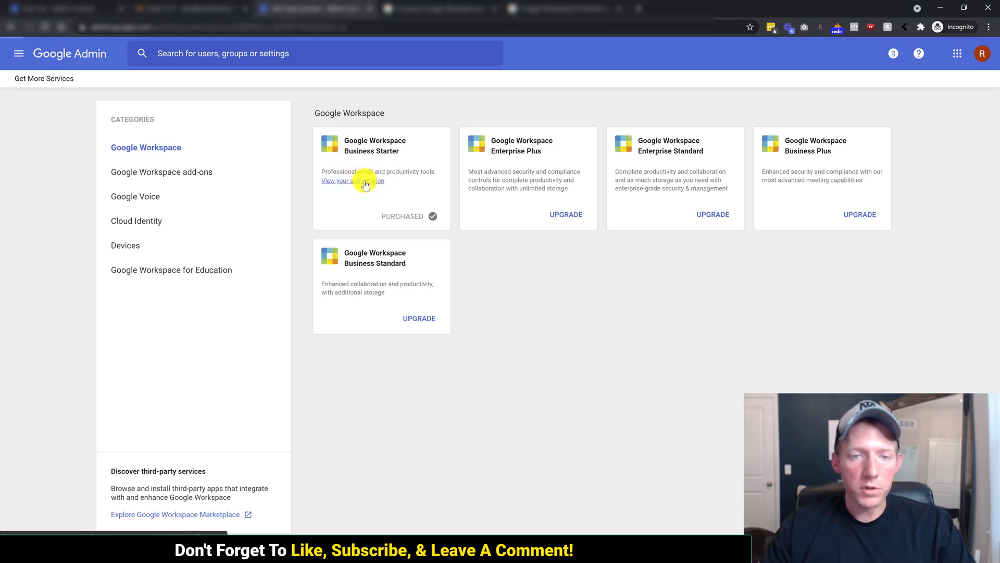